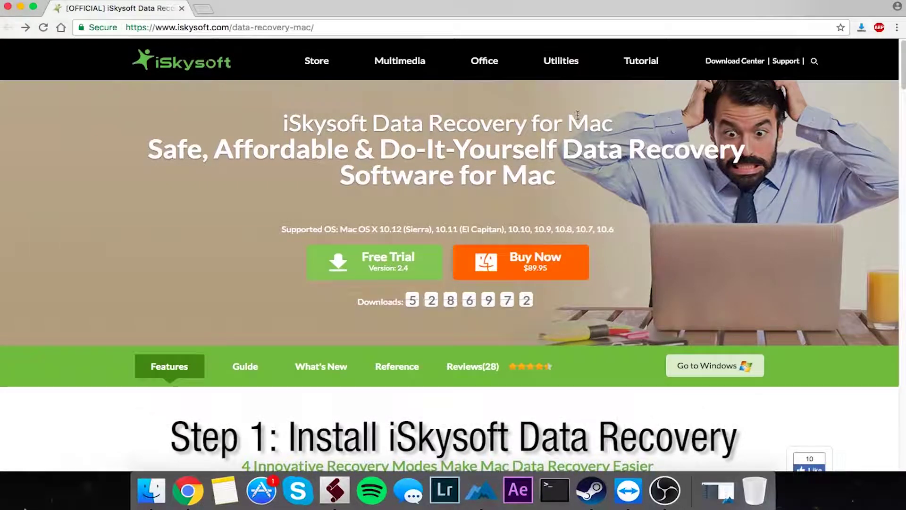
- Download the iSkysoft Data Recovery for Mac free trial .dmg installer from the product page
drag(371, 29, 125, 29)
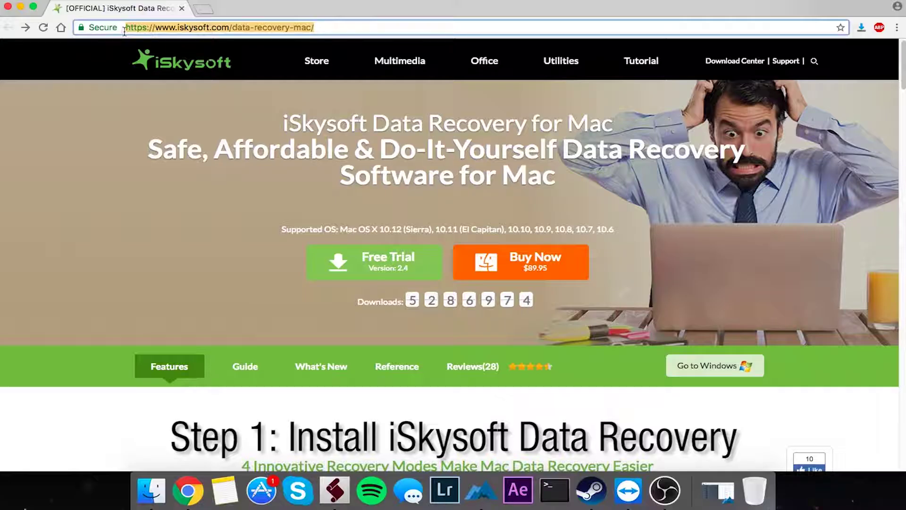
click(239, 183)
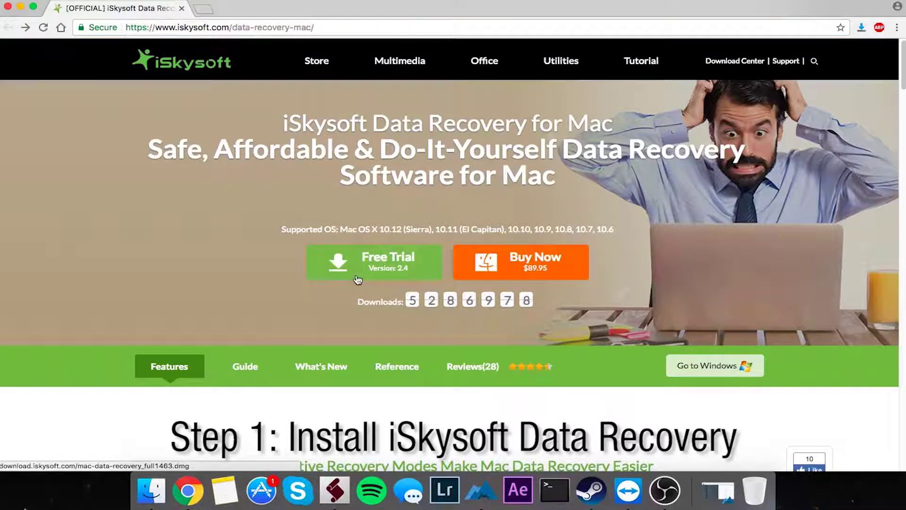
scroll(358, 280, down, 1)
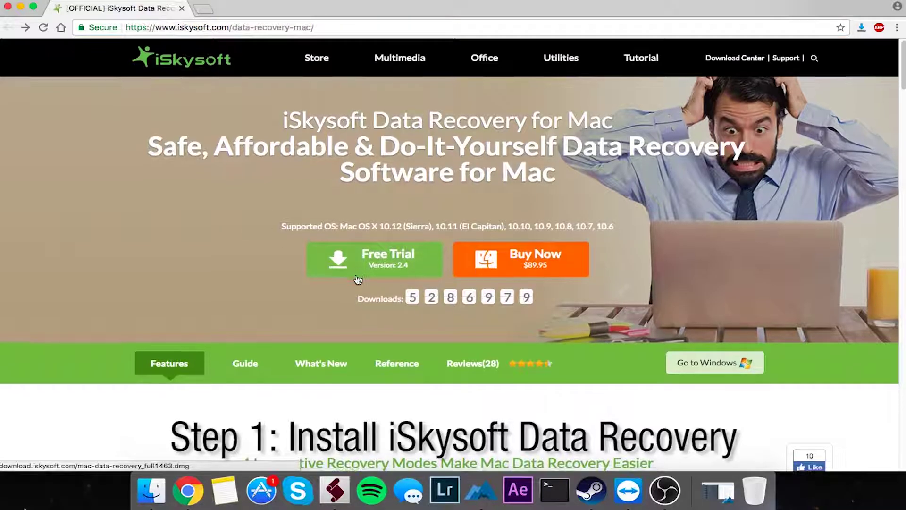
scroll(358, 279, up, 1)
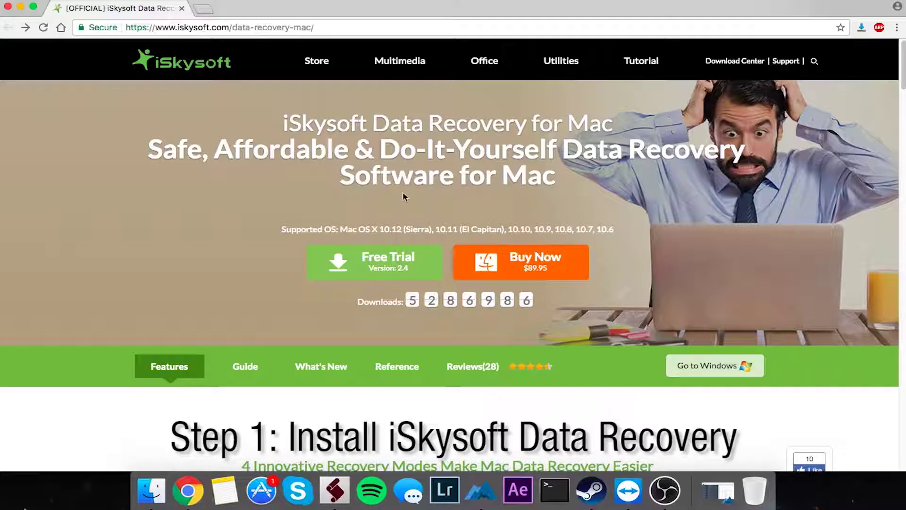
click(364, 265)
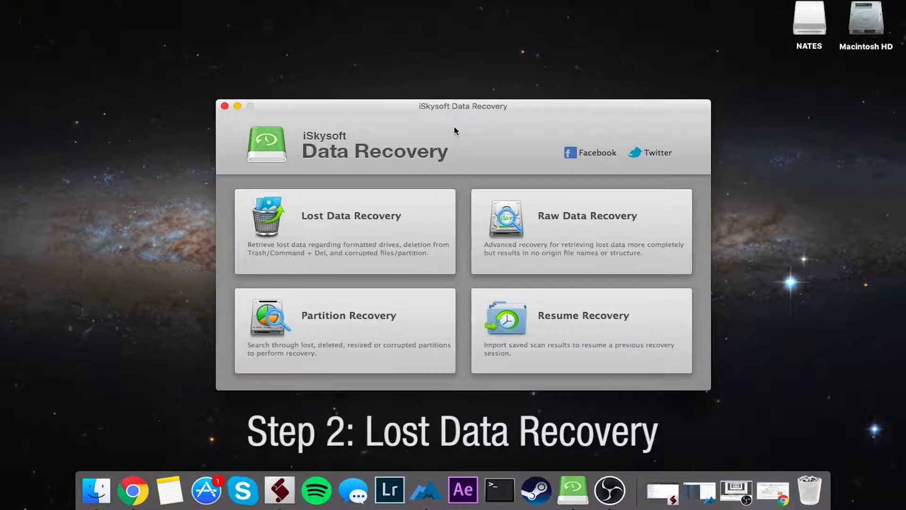
- Start Lost Data Recovery, refresh the drive list, and select Macintosh HD
click(404, 213)
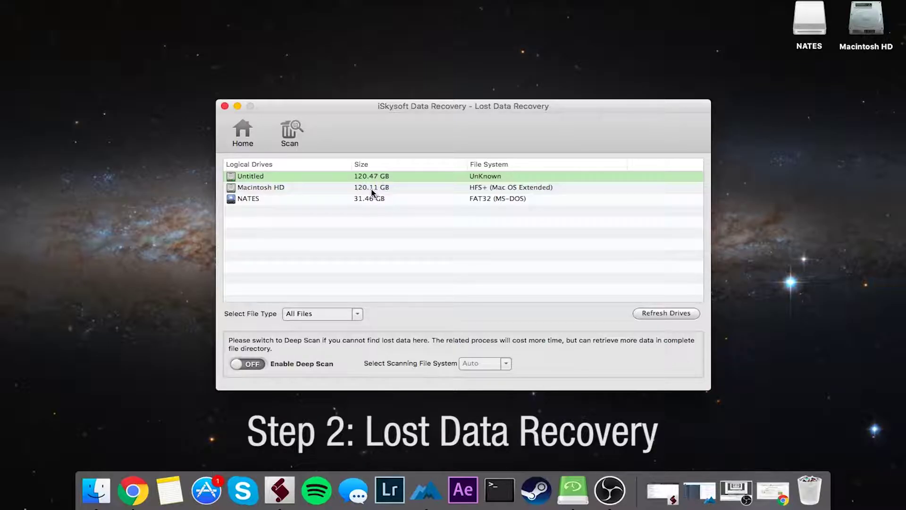
click(660, 318)
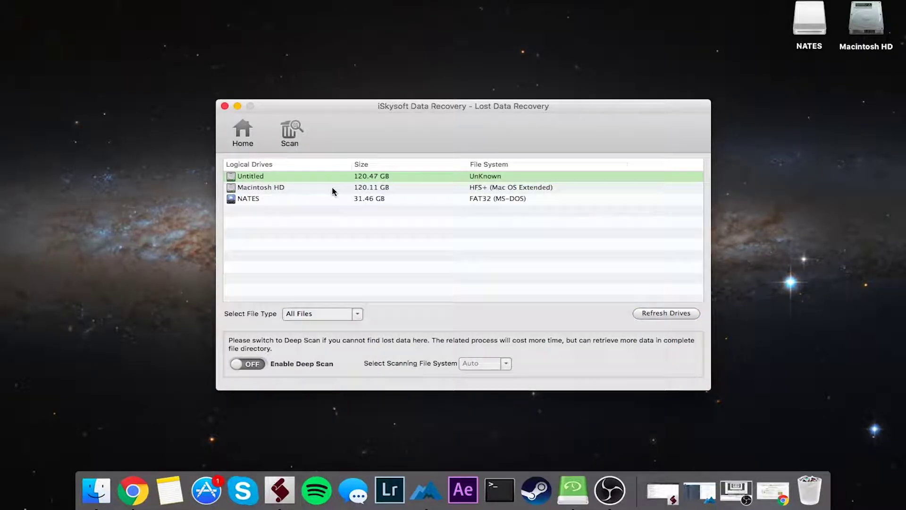
click(265, 189)
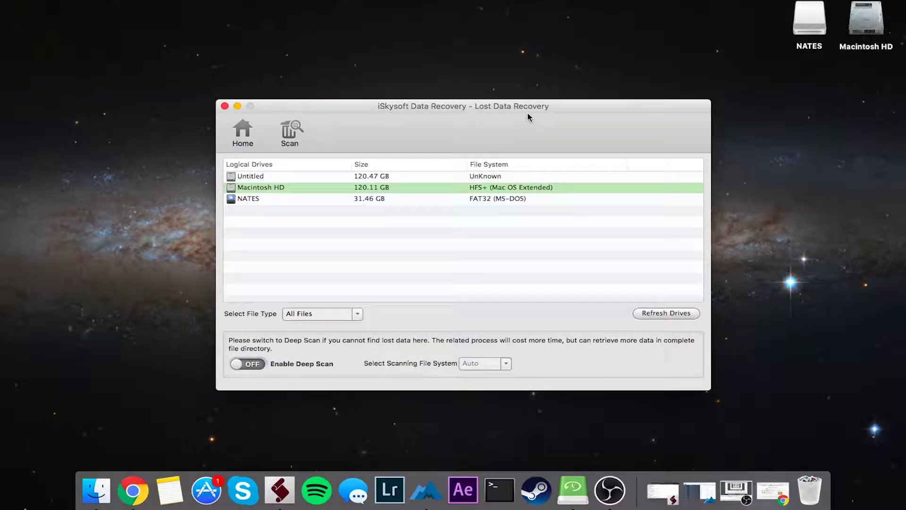
- Keep All Files as the file type to recover
click(357, 315)
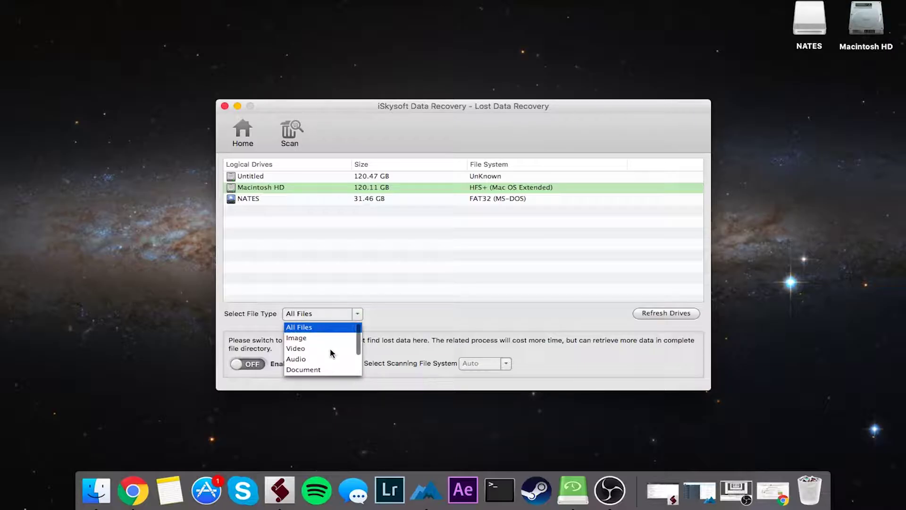
scroll(333, 353, down, 2)
scroll(332, 353, down, 2)
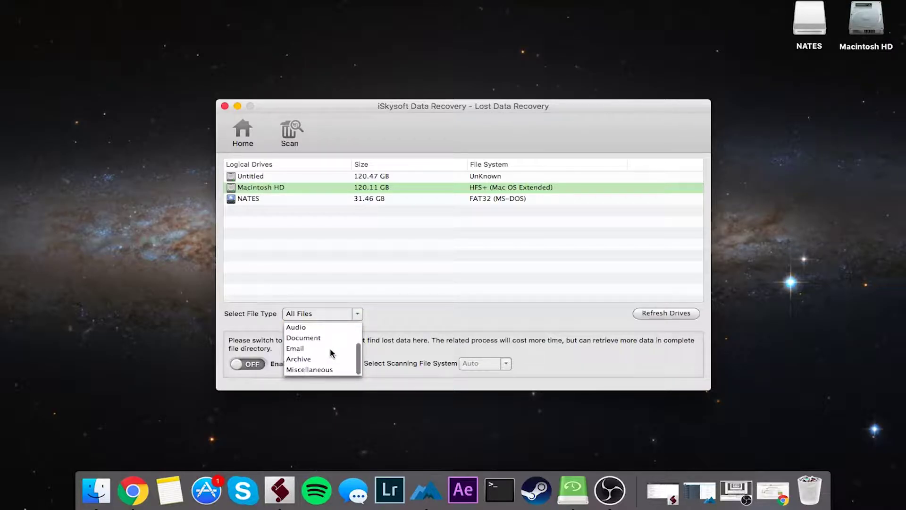
scroll(333, 353, up, 2)
scroll(333, 354, up, 2)
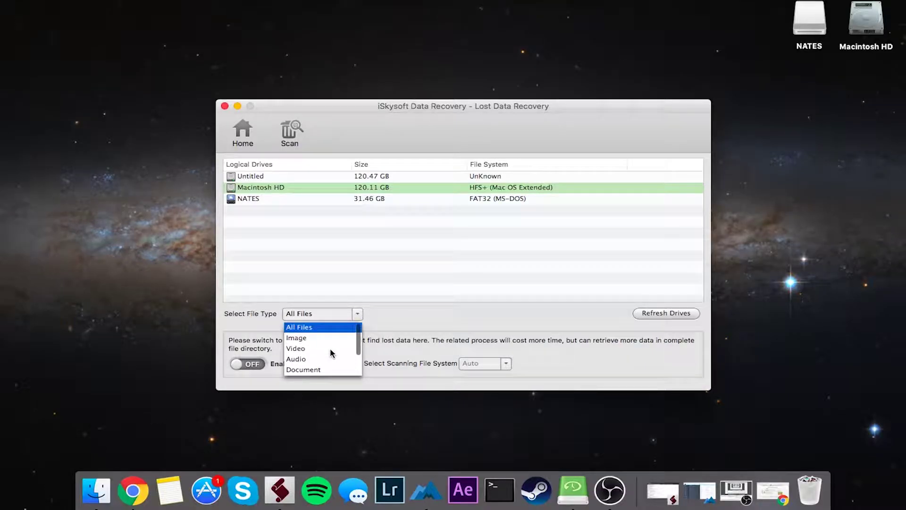
click(311, 333)
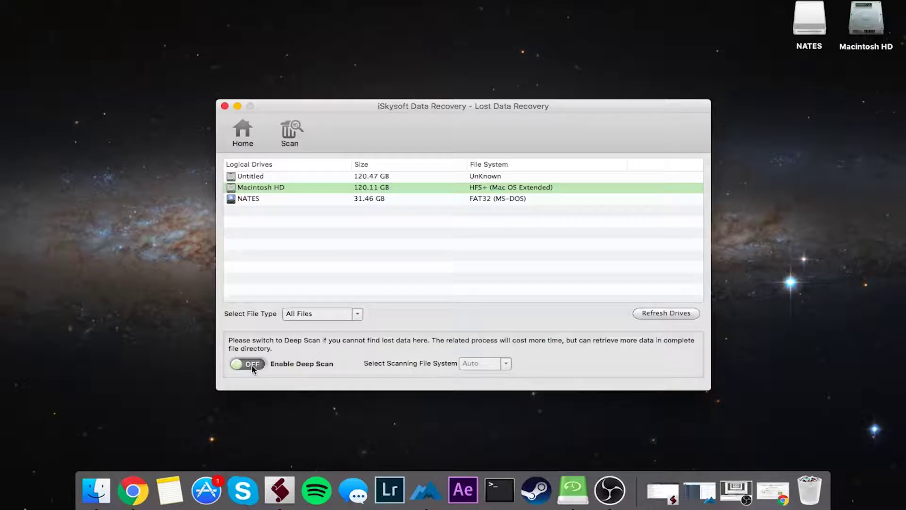
click(236, 364)
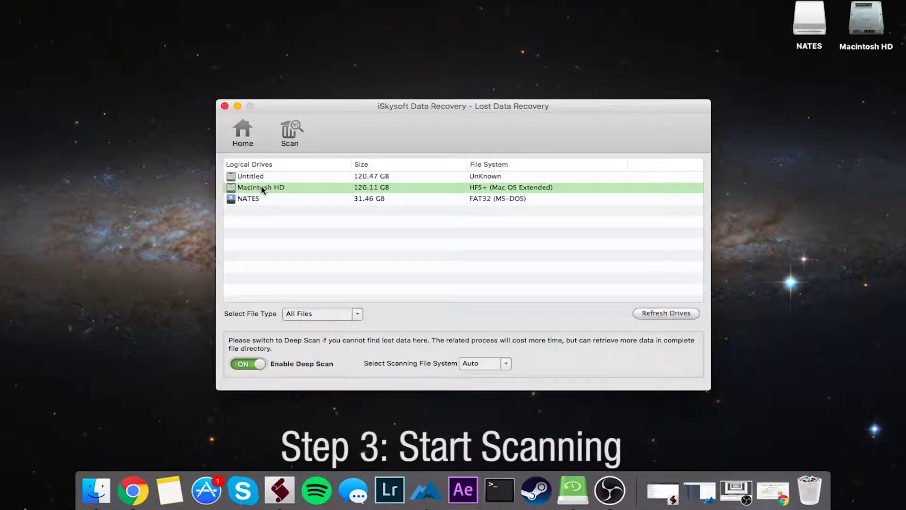
click(357, 314)
click(355, 315)
click(256, 367)
click(287, 137)
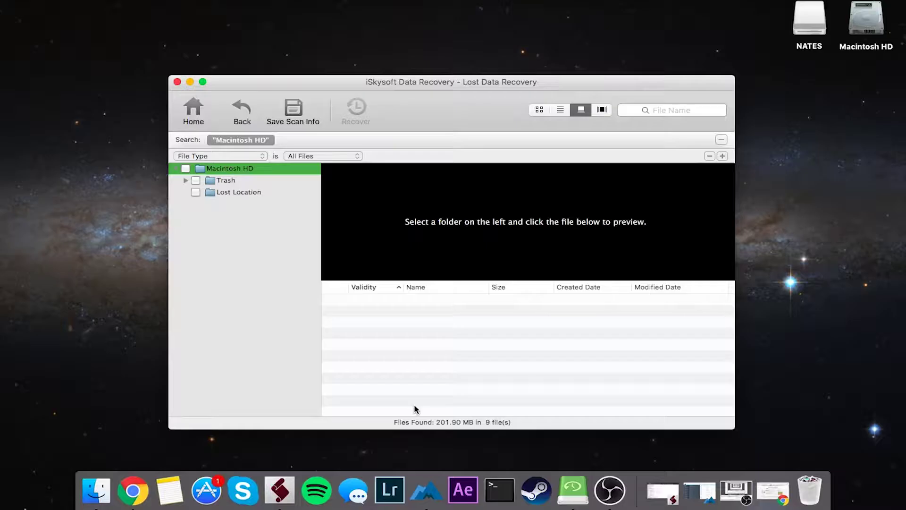
- Browse the scan results in Trash and Lost Location, ending on Lost Location's two temp files
click(224, 182)
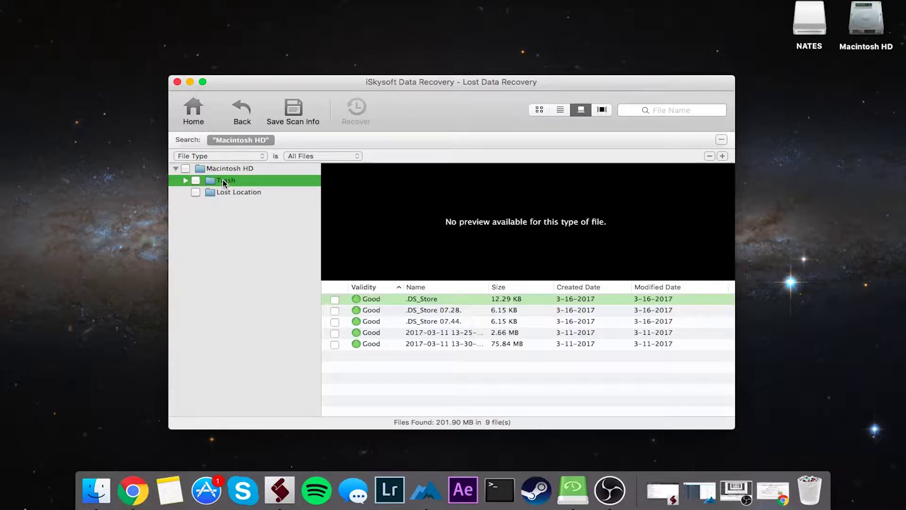
click(228, 192)
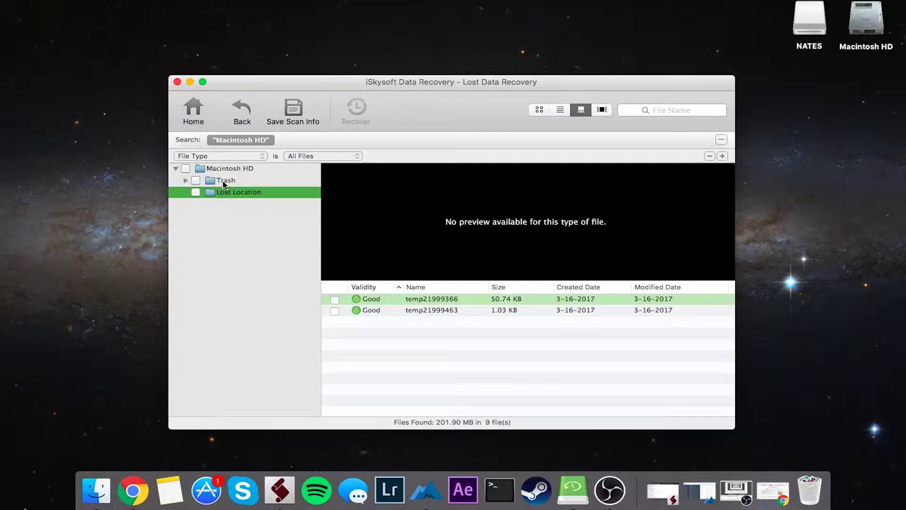
click(223, 181)
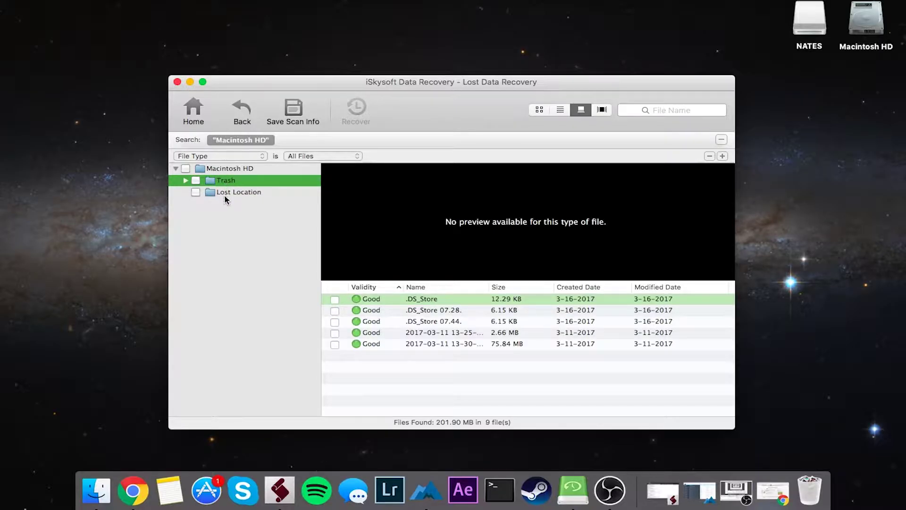
click(225, 194)
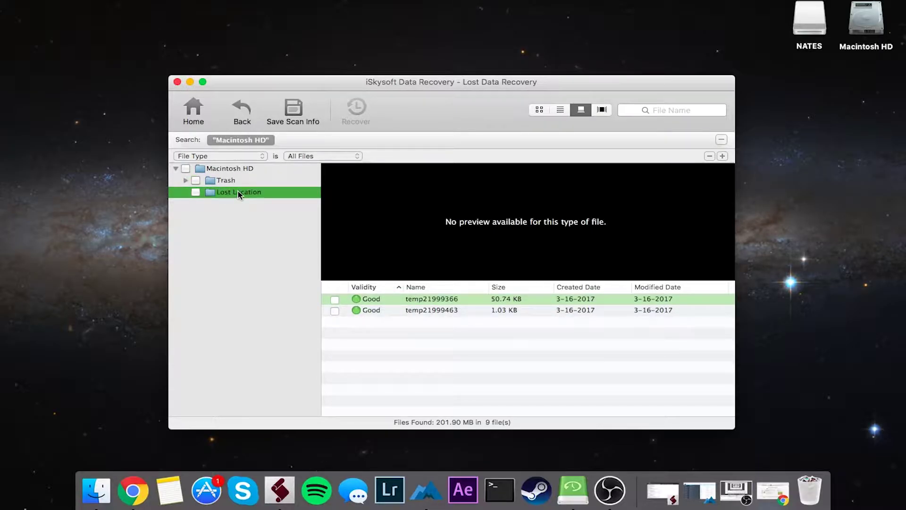
- Recover all 9 found files into the backup folder on the NATES drive
click(185, 168)
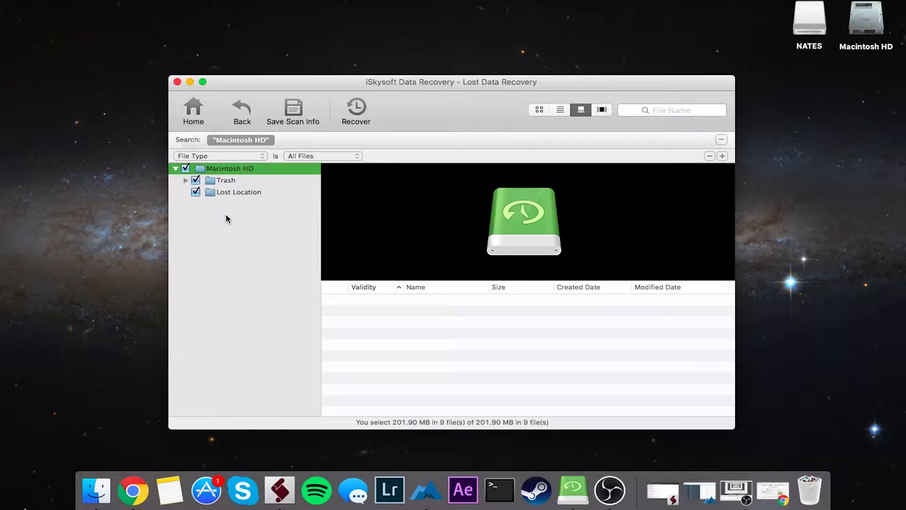
click(356, 117)
click(276, 406)
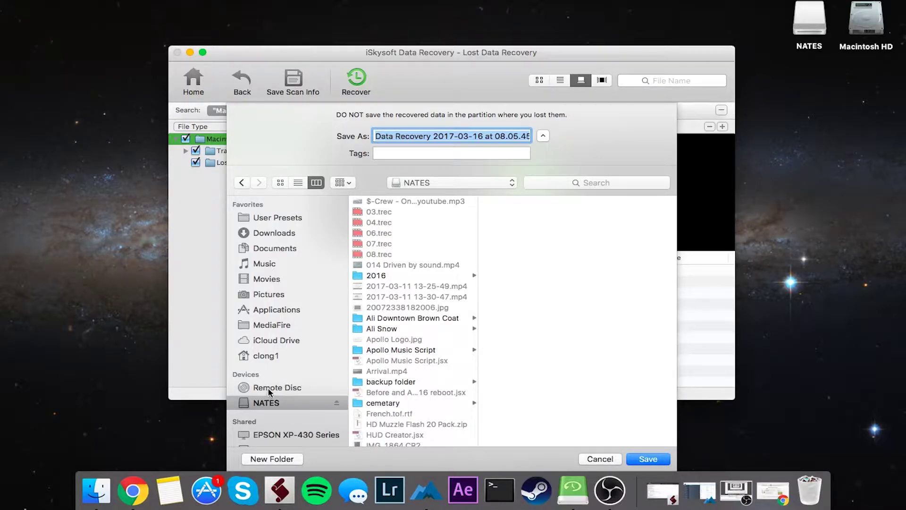
click(386, 382)
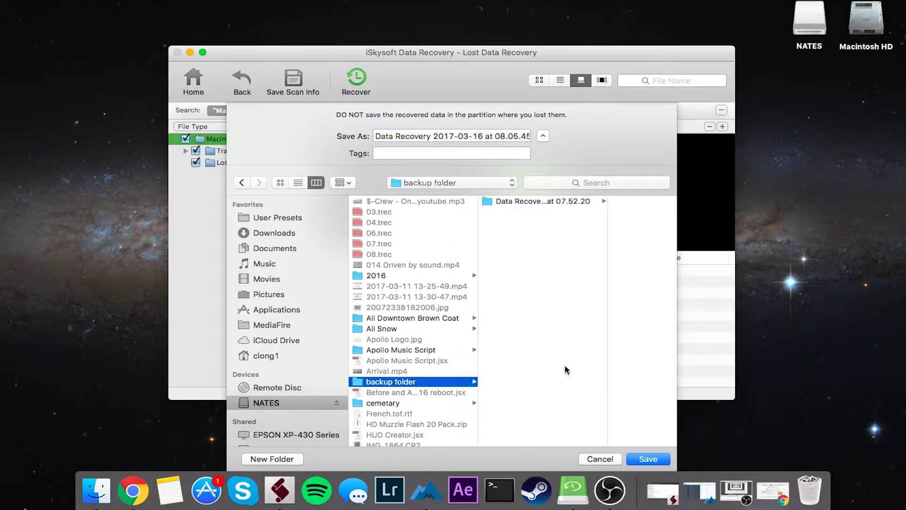
click(643, 460)
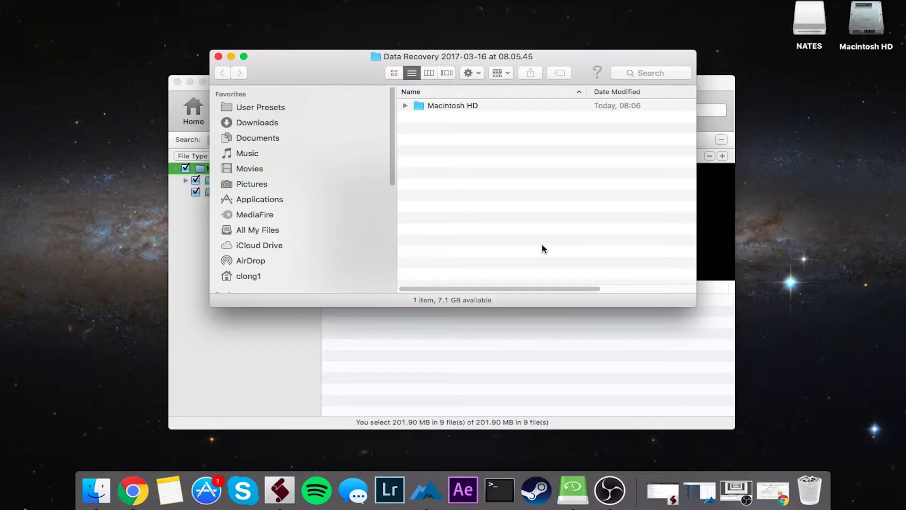
- Expand the recovered Macintosh HD, Trash and Lost Location folders in Finder to view their files
click(405, 106)
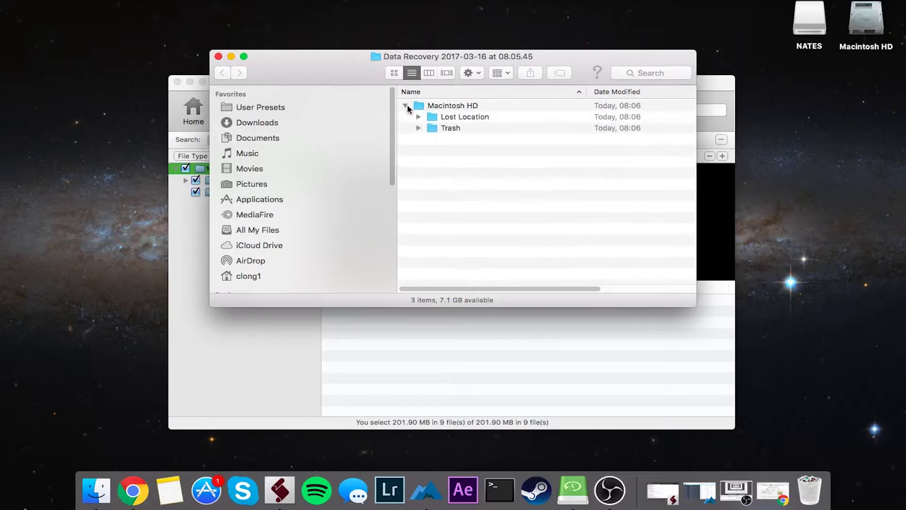
click(419, 128)
click(418, 117)
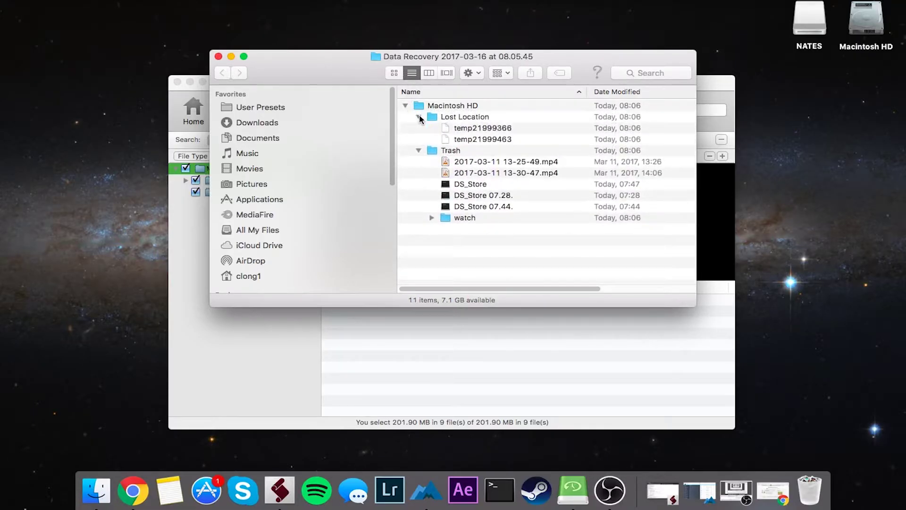